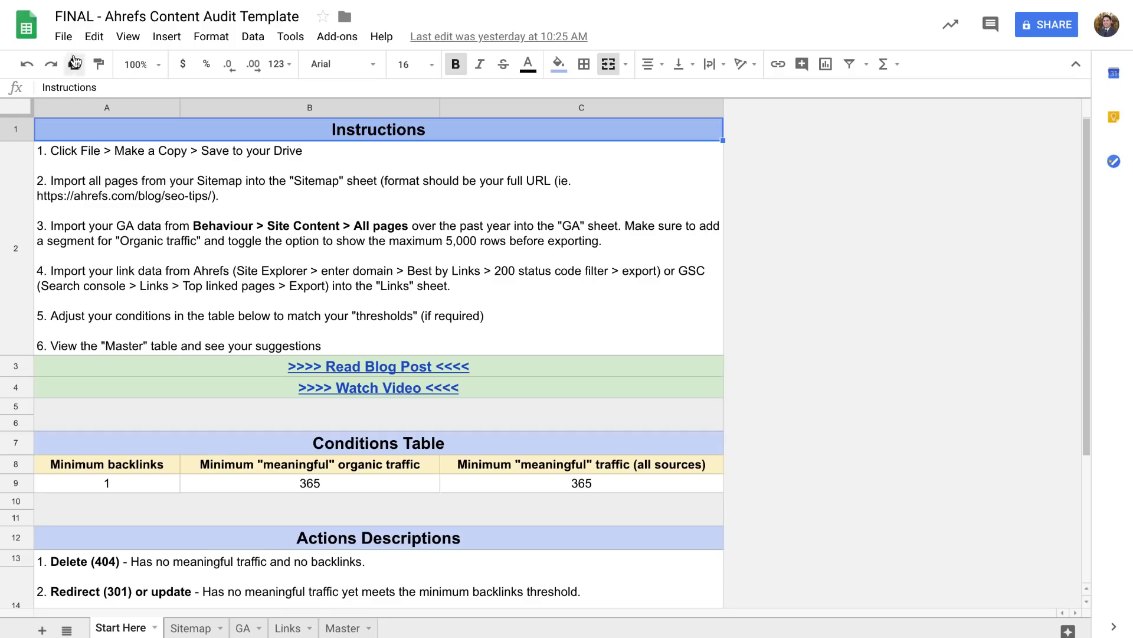
Make a copy of the content audit template with the default name in the 01. Content Audit folder.
{"action": "left_click", "coordinate": [65, 36]}
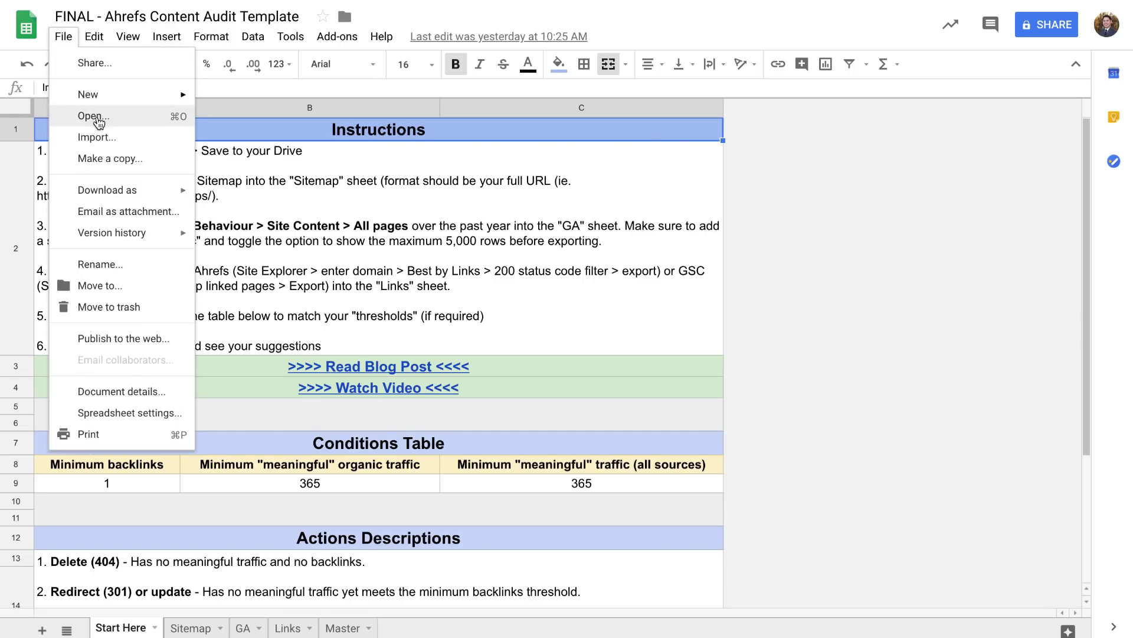
{"action": "left_click", "coordinate": [101, 160]}
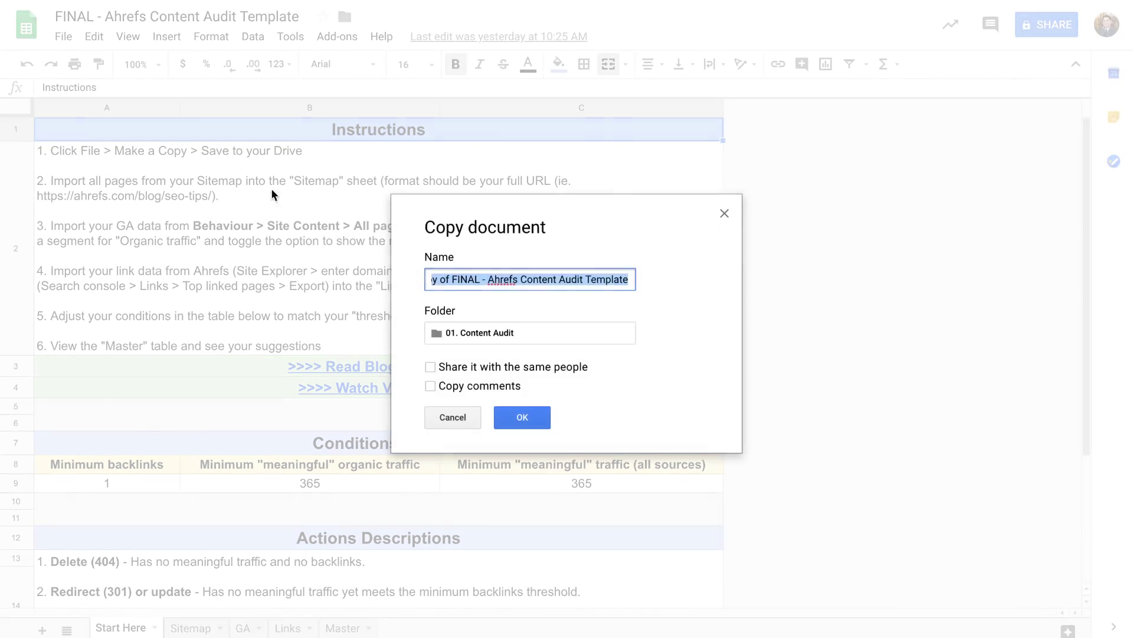
{"action": "left_click", "coordinate": [519, 421]}
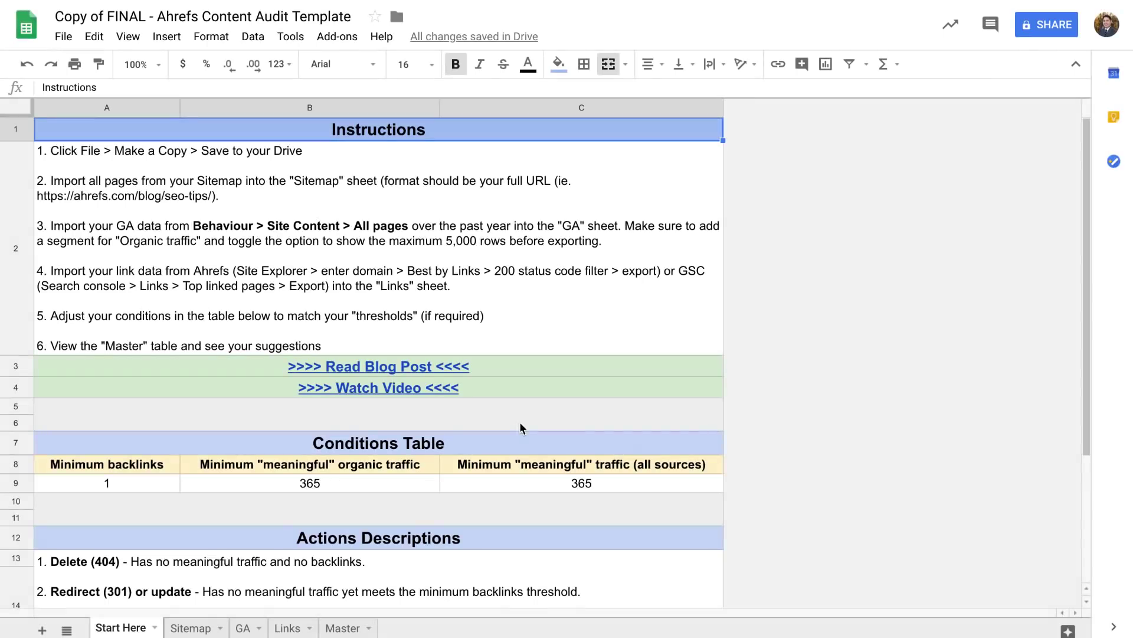
{"action": "left_click", "coordinate": [388, 307]}
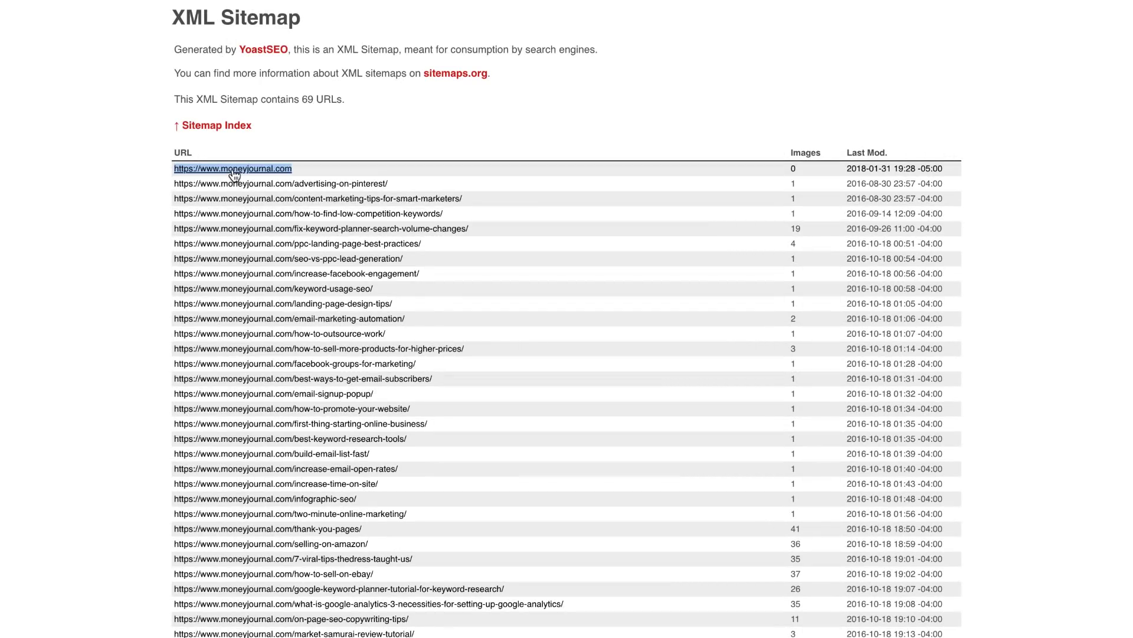
{"action": "right_click", "coordinate": [234, 172]}
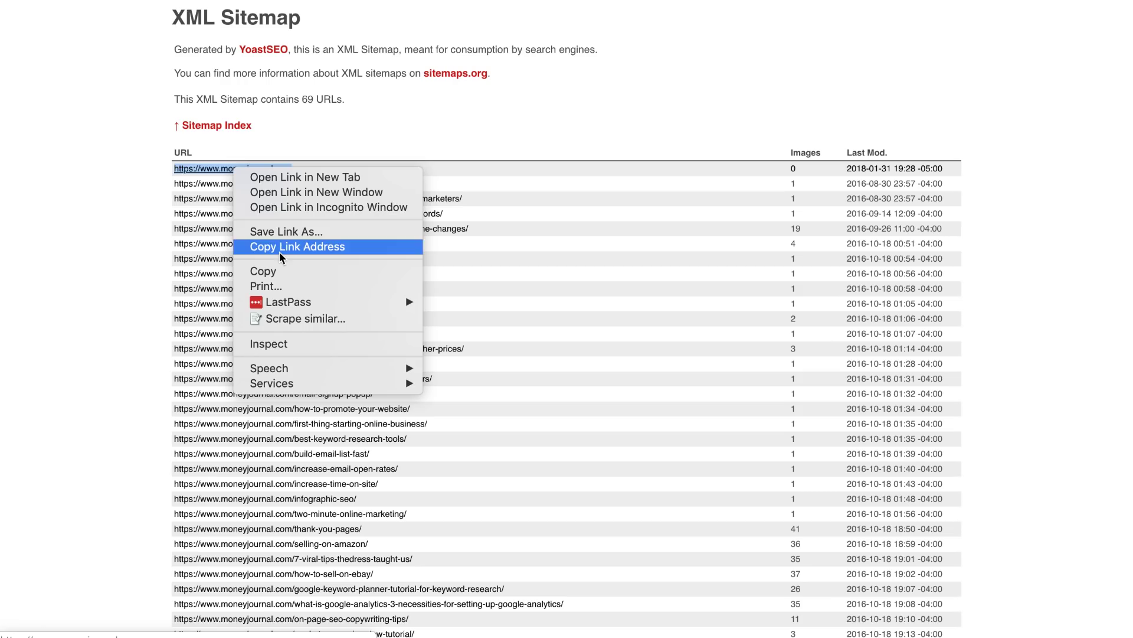
{"action": "left_click", "coordinate": [293, 319]}
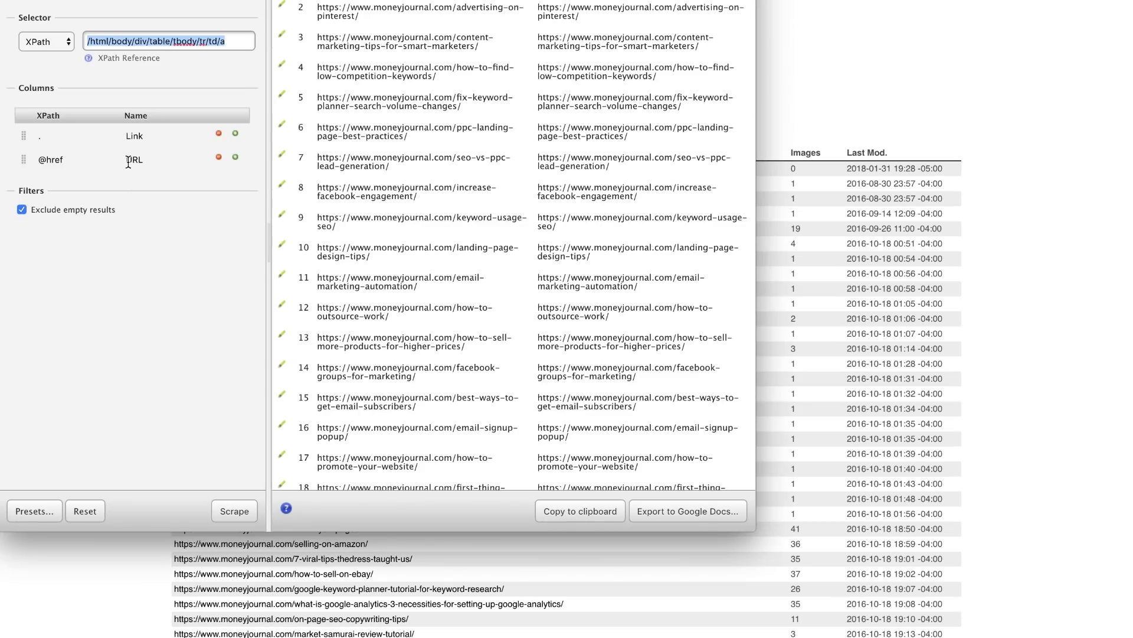
{"action": "left_click", "coordinate": [219, 134]}
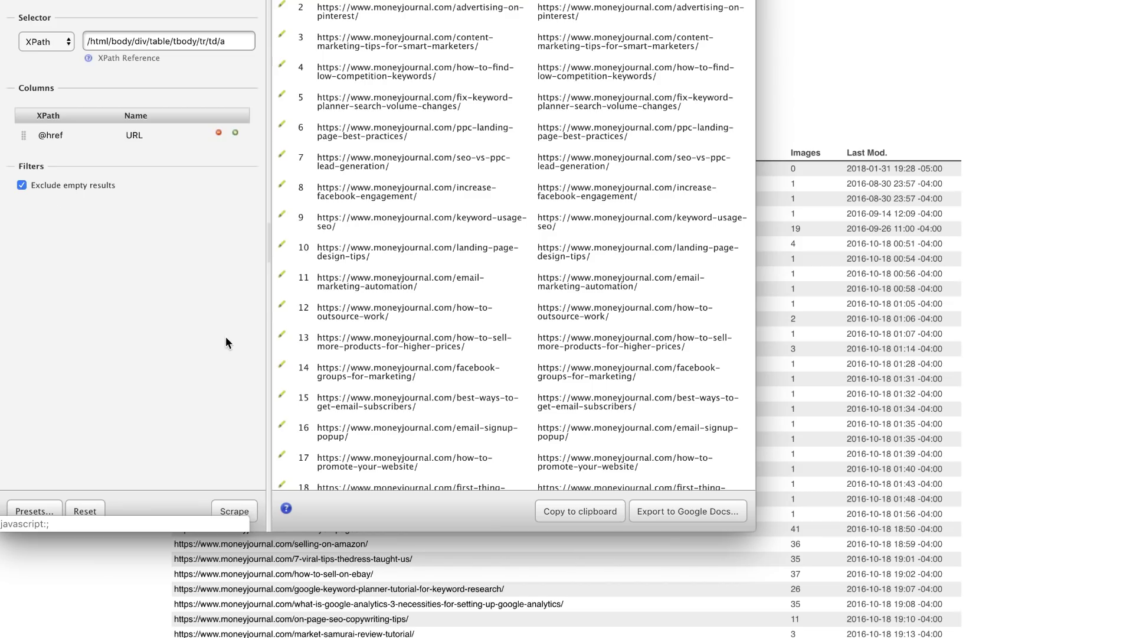
{"action": "left_click", "coordinate": [235, 510]}
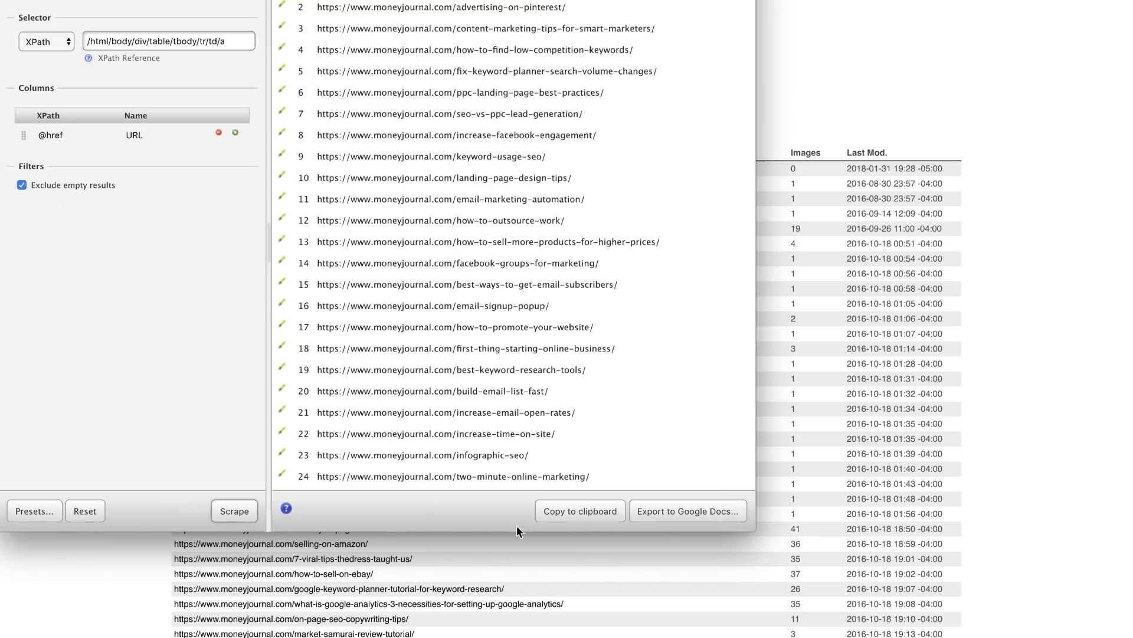
Copy the scraped sitemap URLs and paste them into the content audit template in Google Sheets.
{"action": "left_click", "coordinate": [555, 511]}
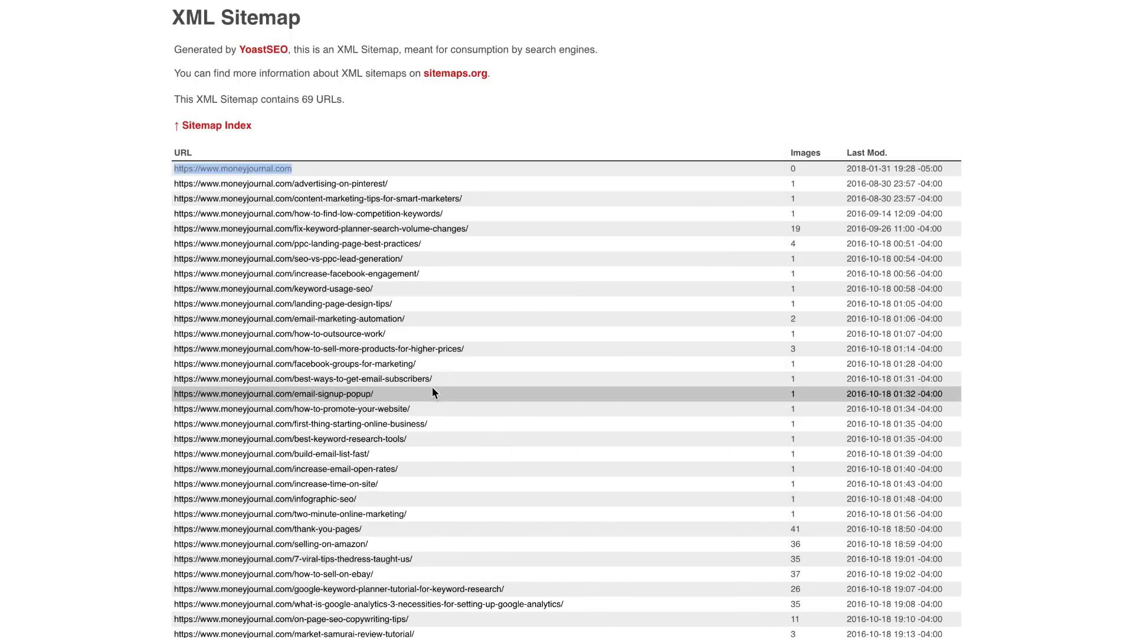
{"action": "key", "text": "ctrl+Tab"}
{"action": "key", "text": "ctrl+v"}
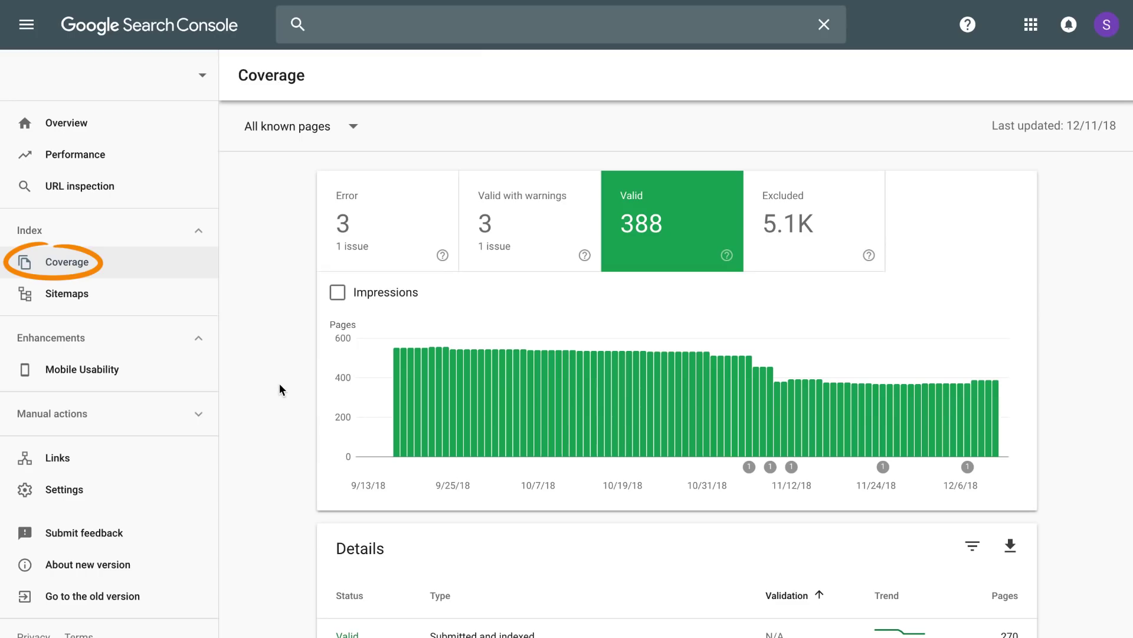
{"action": "scroll", "coordinate": [279, 427], "scroll_direction": "down", "scroll_amount": 1}
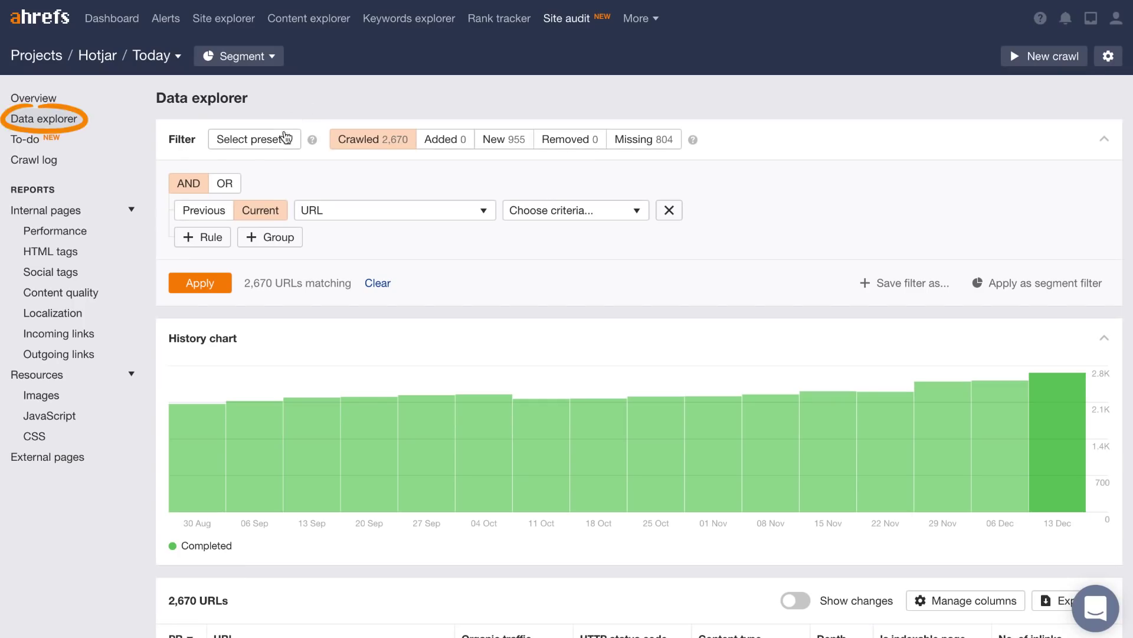
Select filter presets for the crawled URLs in the Ahrefs Data explorer, including Internal and HTML.
{"action": "left_click", "coordinate": [286, 139]}
{"action": "left_click", "coordinate": [248, 209]}
{"action": "left_click", "coordinate": [244, 305]}
{"action": "scroll", "coordinate": [265, 390], "scroll_direction": "down", "scroll_amount": 3}
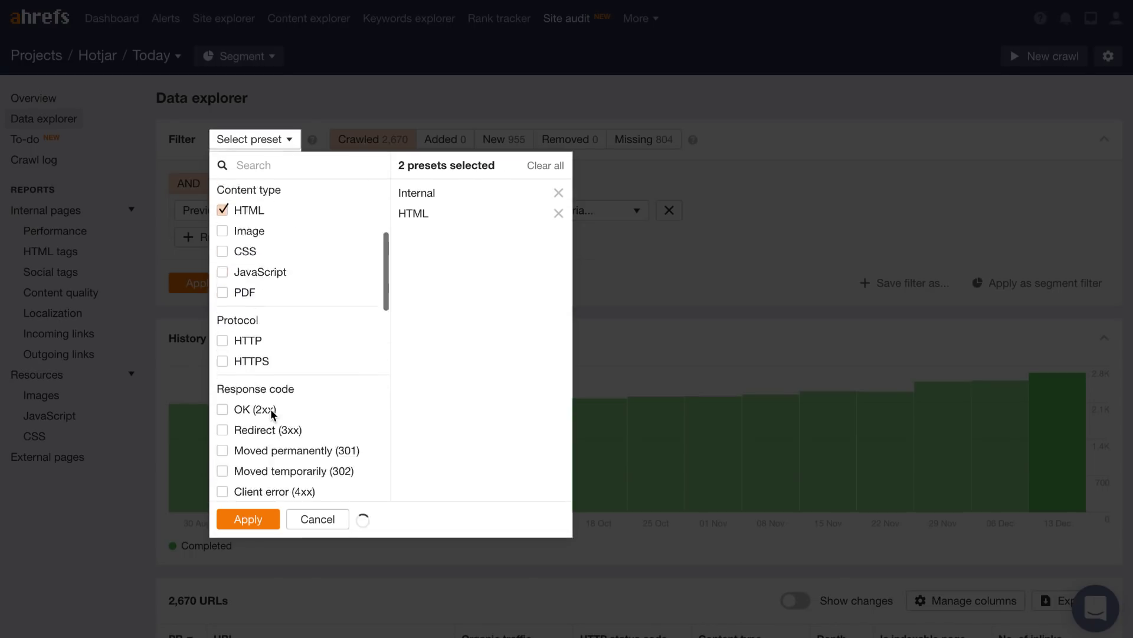
{"action": "left_click", "coordinate": [260, 343]}
{"action": "scroll", "coordinate": [274, 413], "scroll_direction": "down", "scroll_amount": 4}
{"action": "left_click", "coordinate": [248, 310]}
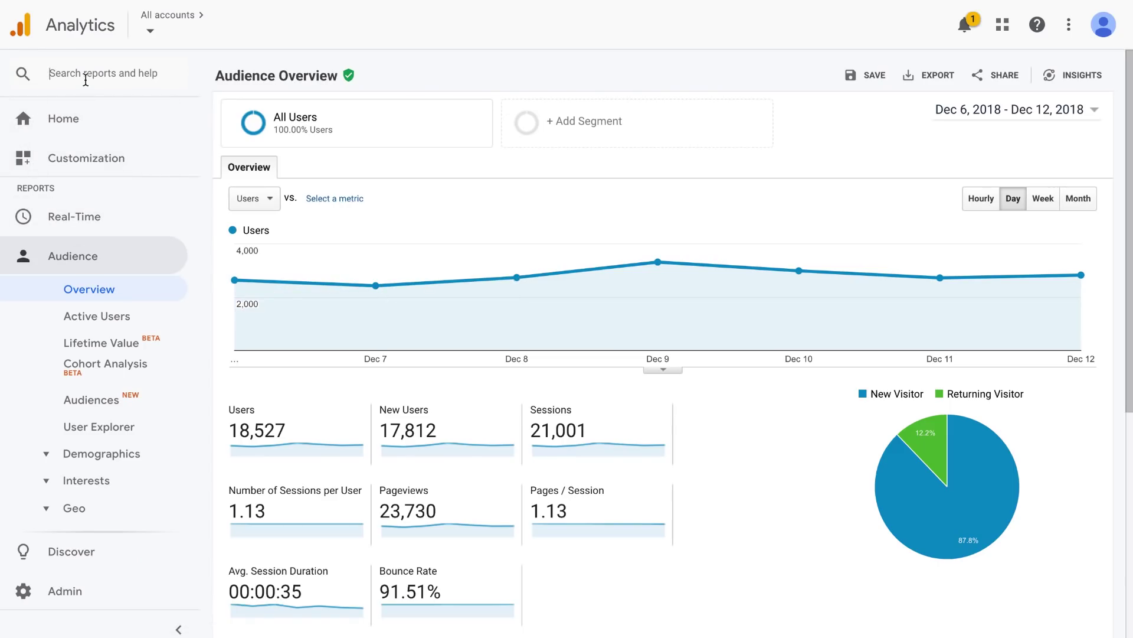
Search Google Analytics for "all pages" and open the All Pages report of the site content.
{"action": "left_click", "coordinate": [50, 72]}
{"action": "type", "text": "all pages"}
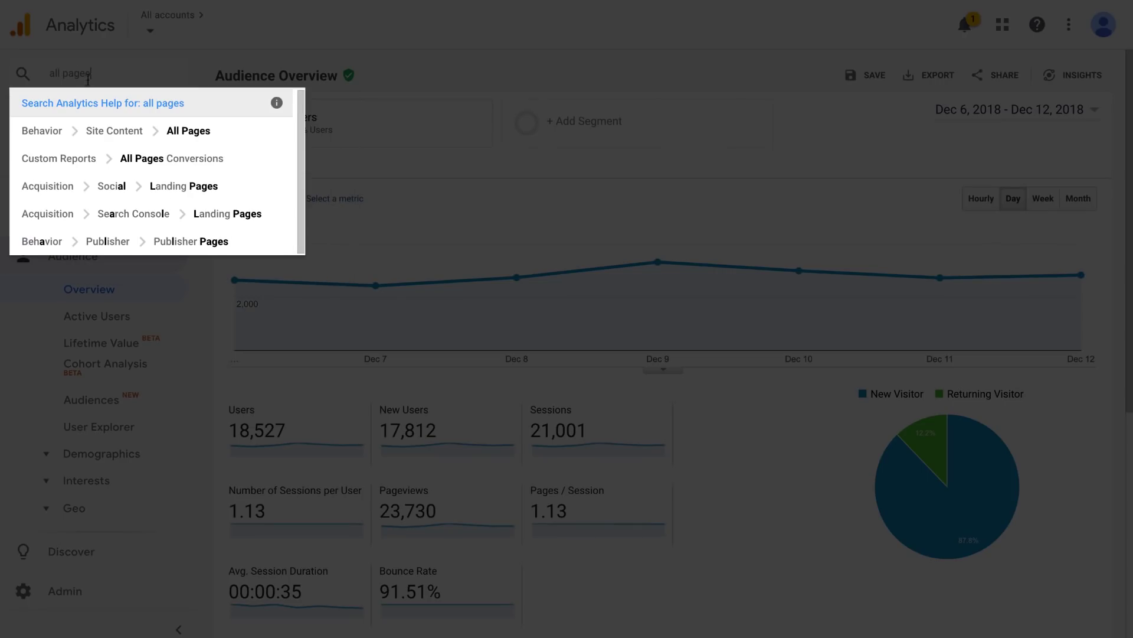
{"action": "left_click", "coordinate": [119, 133]}
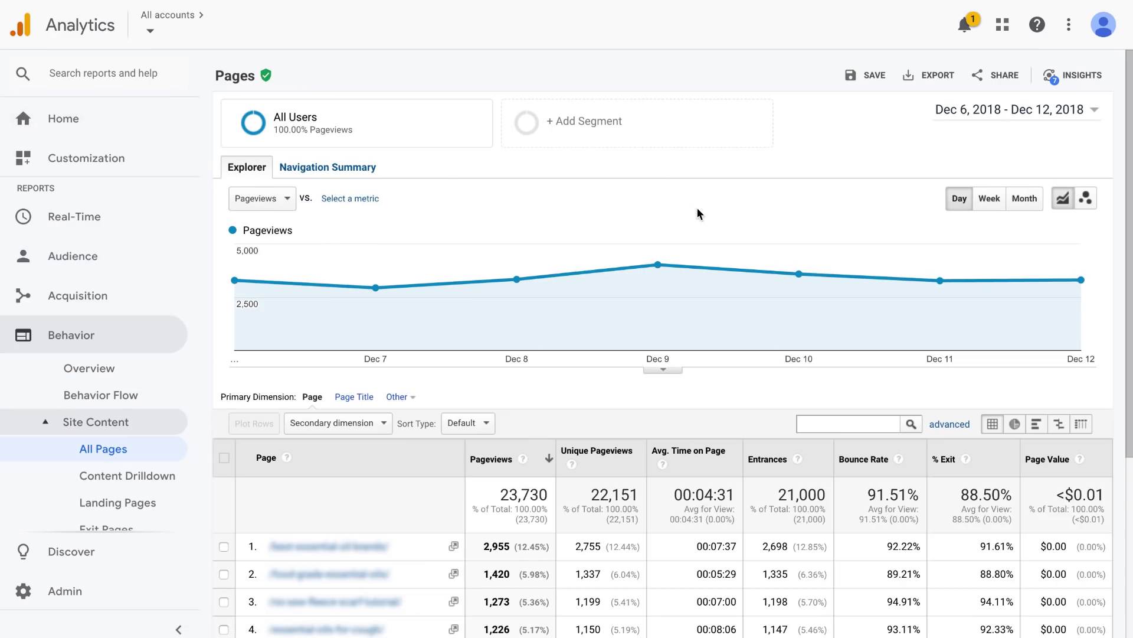
Add the Organic Traffic segment to the Pages report alongside All Users.
{"action": "left_click", "coordinate": [614, 125]}
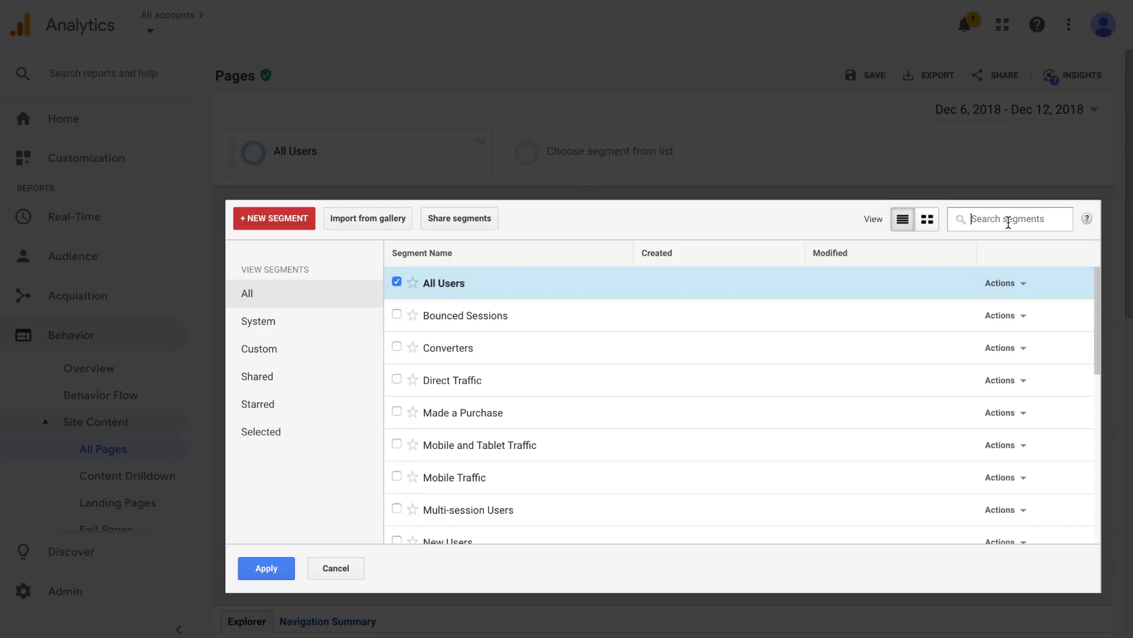
{"action": "type", "text": "organic tra"}
{"action": "left_click", "coordinate": [831, 271]}
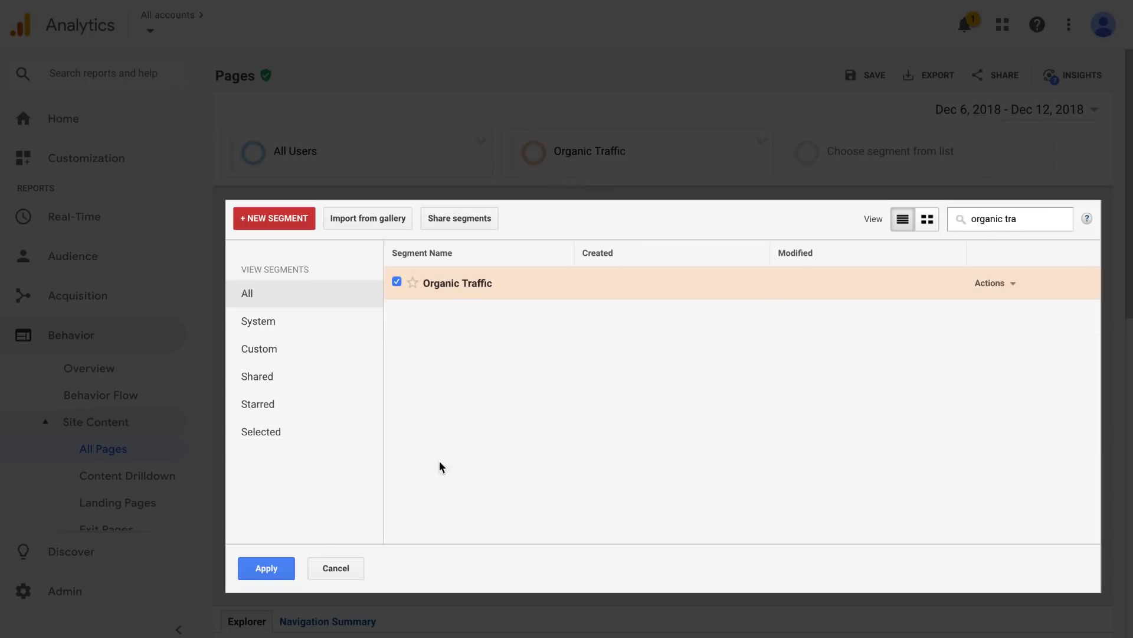
{"action": "left_click", "coordinate": [268, 570]}
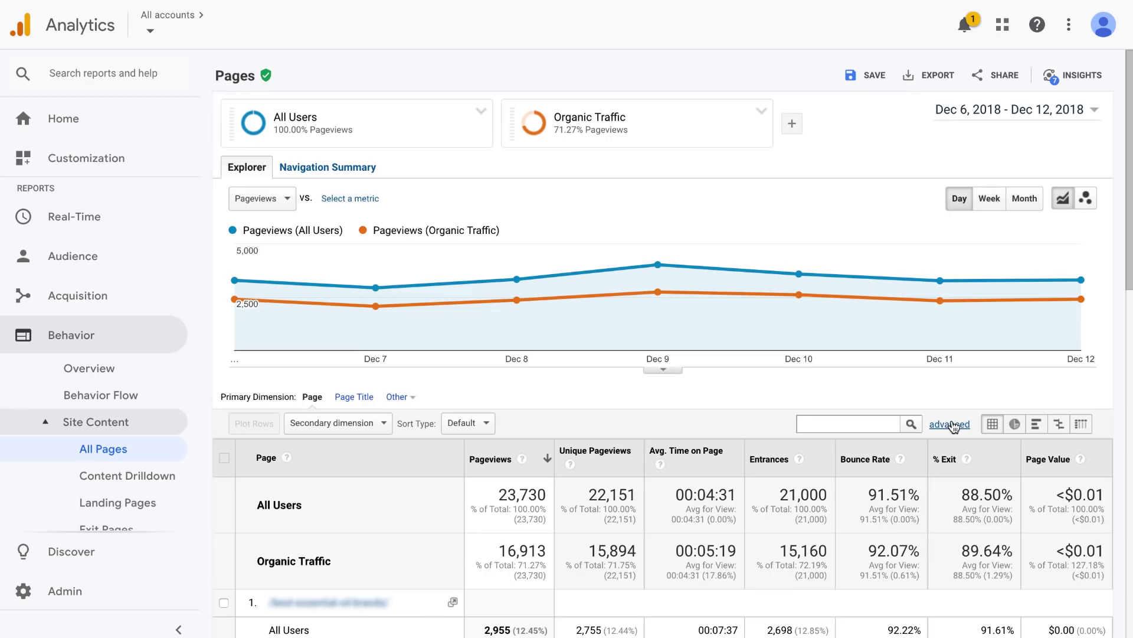
Apply an advanced filter to the pages table with its Page rule set to exclude.
{"action": "left_click", "coordinate": [950, 424]}
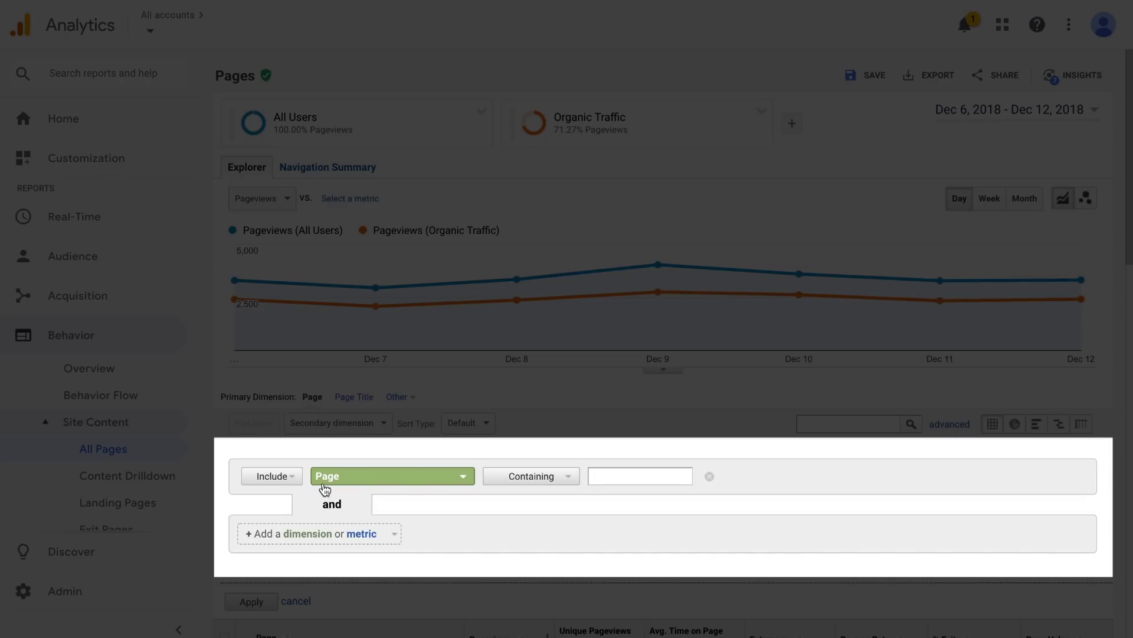
{"action": "left_click", "coordinate": [270, 476]}
{"action": "left_click", "coordinate": [265, 510]}
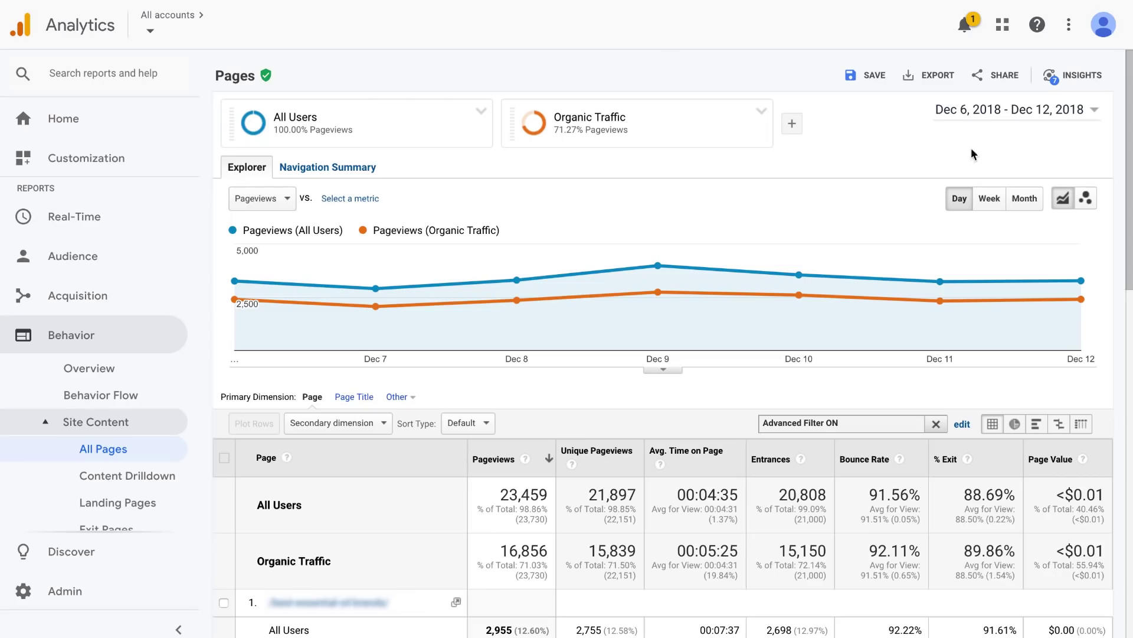
Set the start date of the report's date range to Dec 6, 2017 and apply it.
{"action": "left_click", "coordinate": [978, 115]}
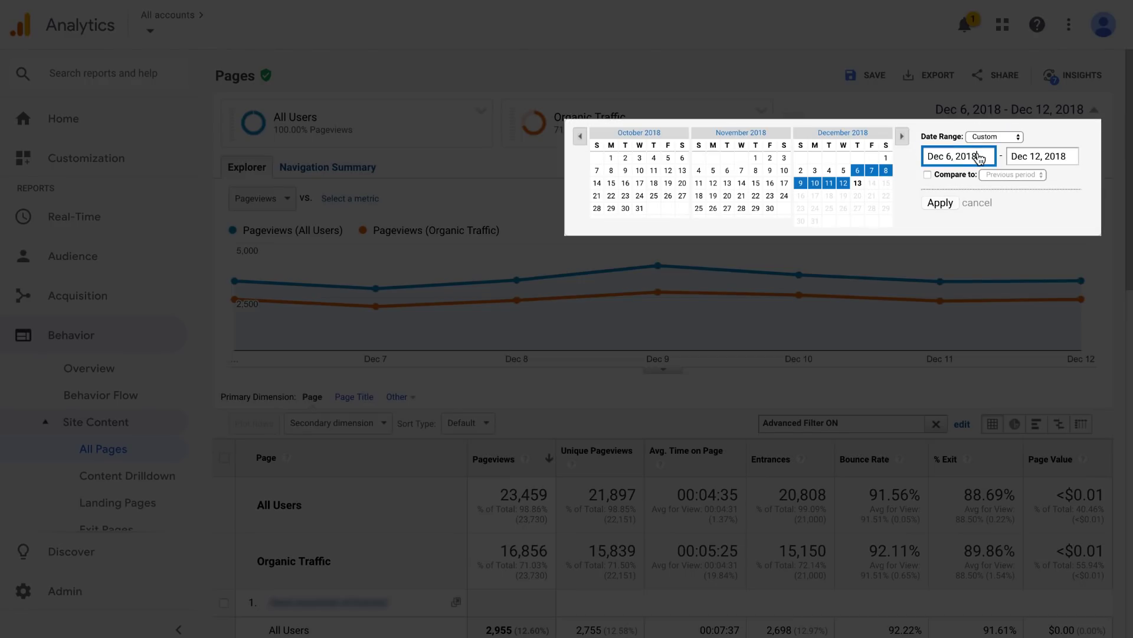
{"action": "key", "text": "BackSpace"}
{"action": "type", "text": "7"}
{"action": "left_click", "coordinate": [939, 205]}
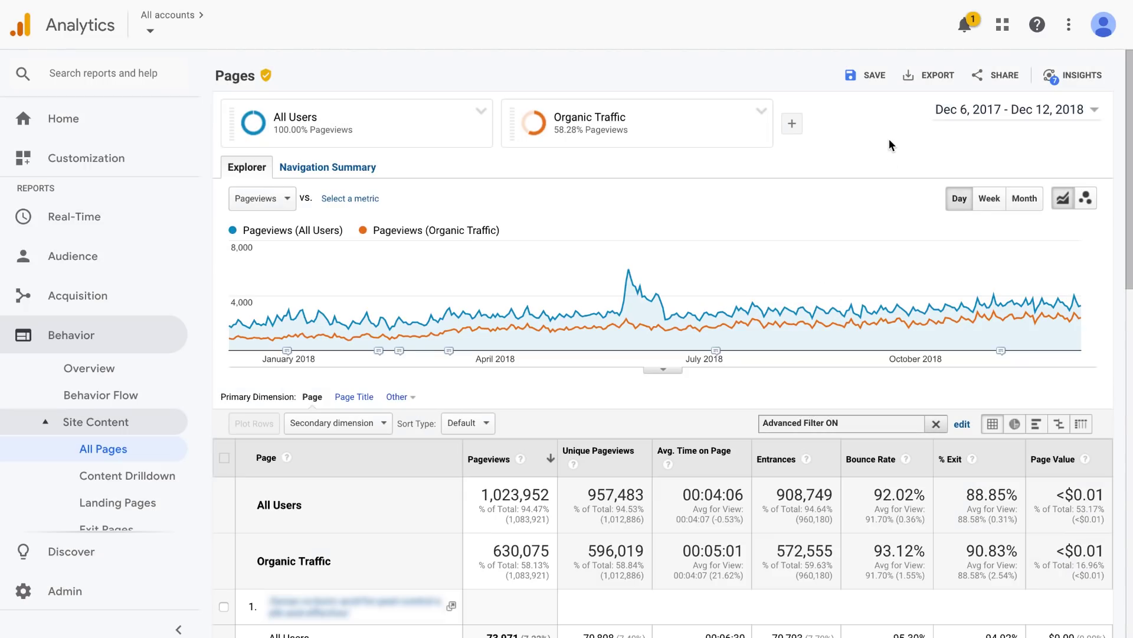
Show 5000 rows in the pages table and export the report as CSV.
{"action": "scroll", "coordinate": [892, 145], "scroll_direction": "down", "scroll_amount": 15}
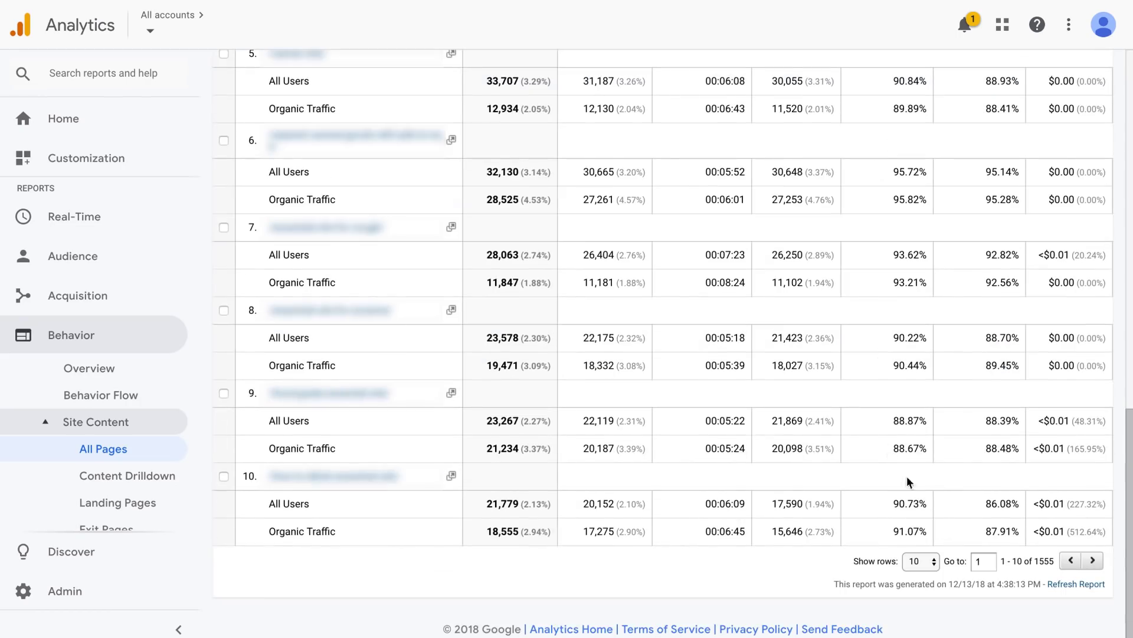
{"action": "left_click", "coordinate": [929, 571]}
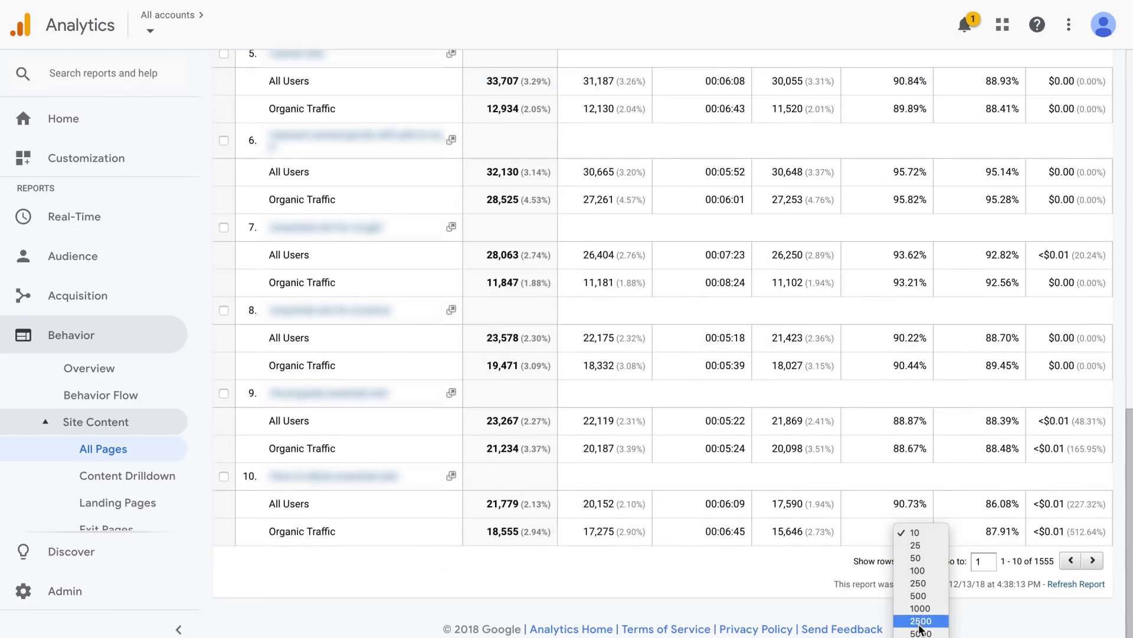
{"action": "left_click", "coordinate": [920, 632]}
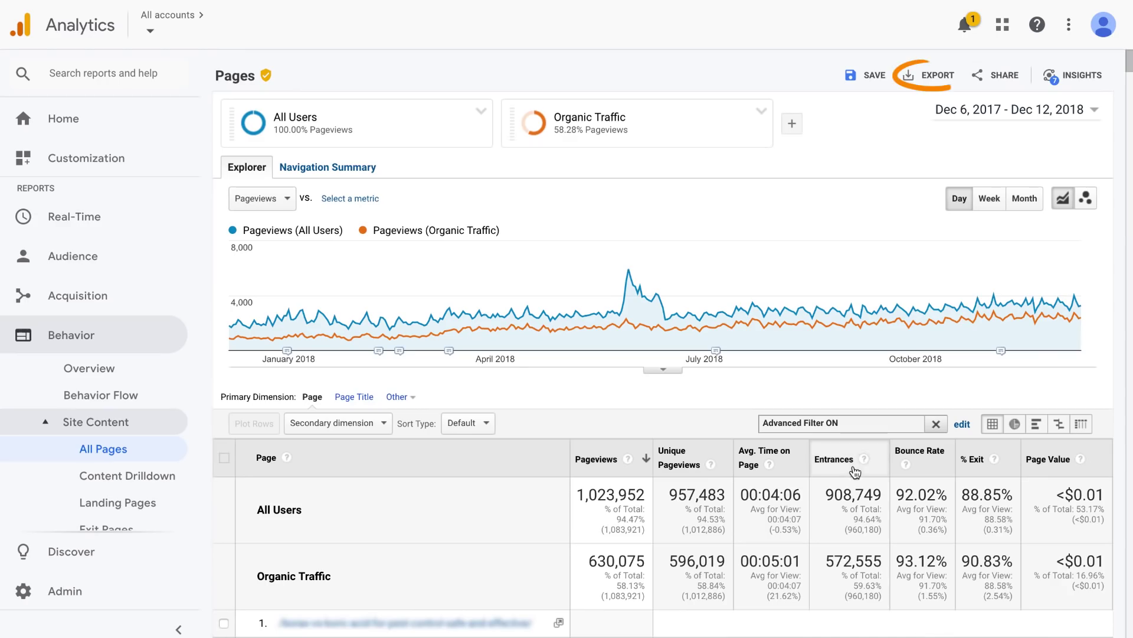
{"action": "left_click", "coordinate": [930, 75]}
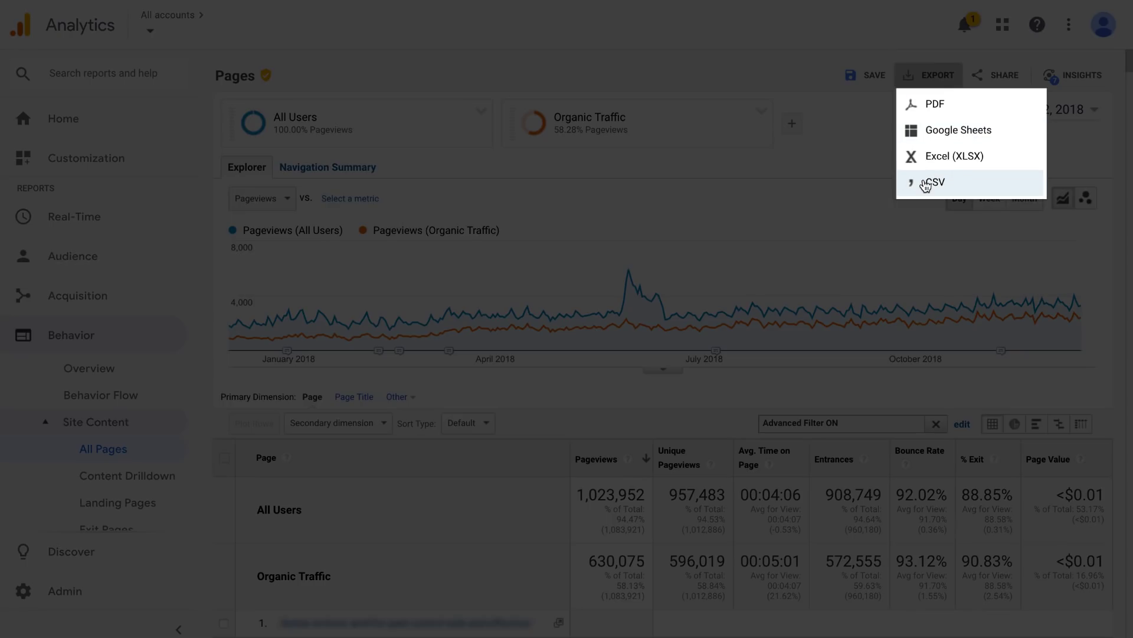
{"action": "left_click", "coordinate": [925, 184]}
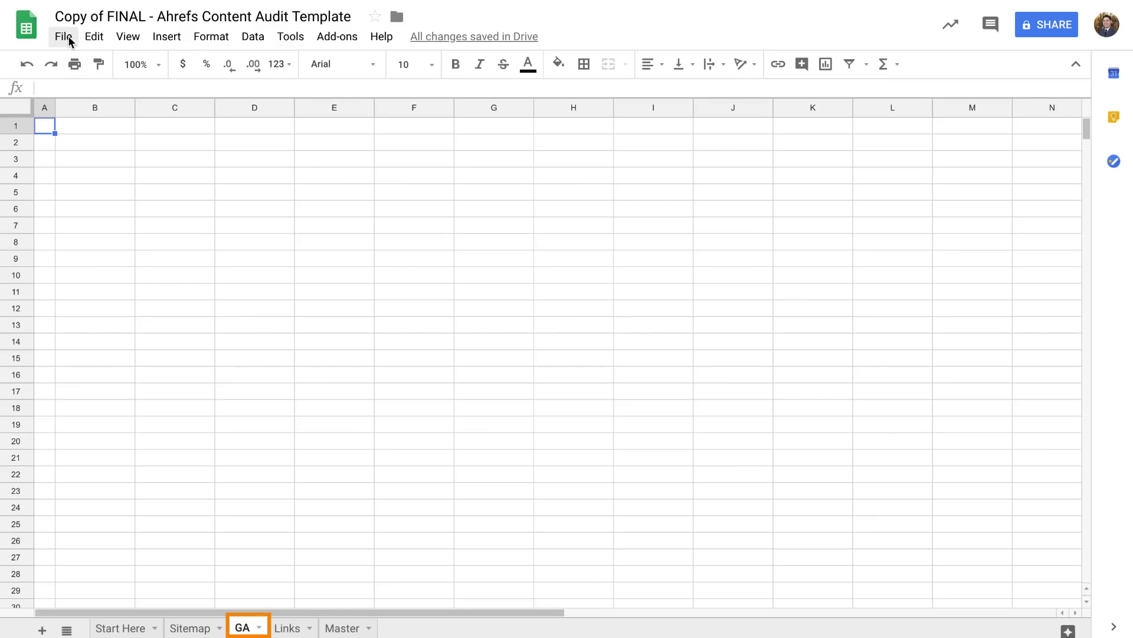
In the Google Sheets audit template copy, upload ga-export.csv from the GA sheet and import its data.
{"action": "left_click", "coordinate": [69, 37]}
{"action": "left_click", "coordinate": [99, 138]}
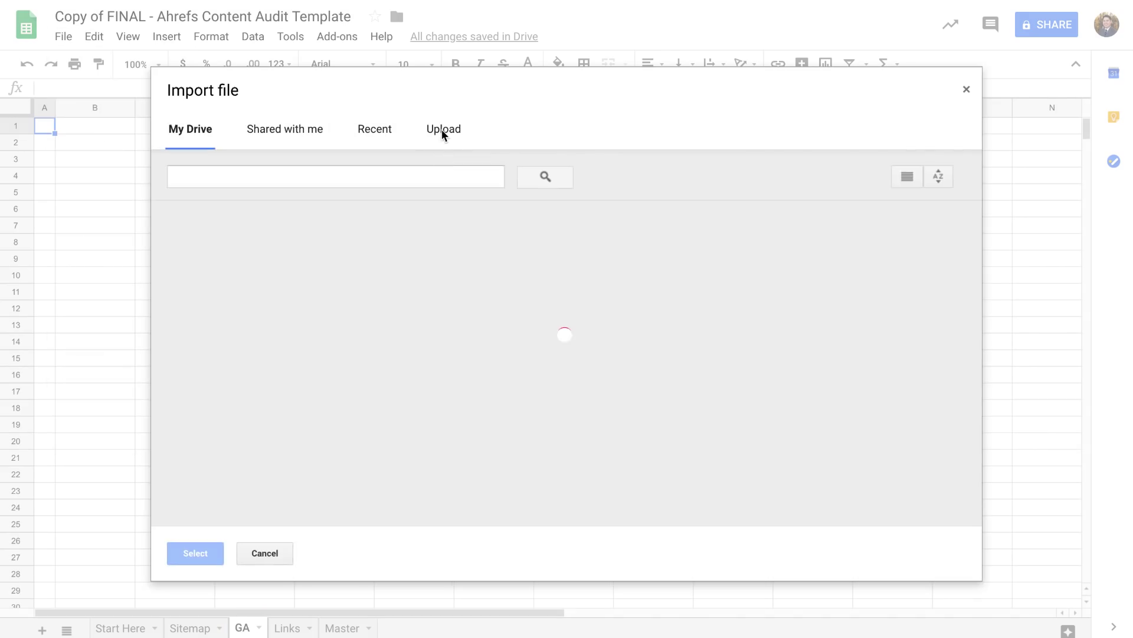
{"action": "left_click", "coordinate": [441, 130]}
{"action": "key", "text": "super+Tab"}
{"action": "left_click_drag", "start_coordinate": [611, 320], "coordinate": [414, 296]}
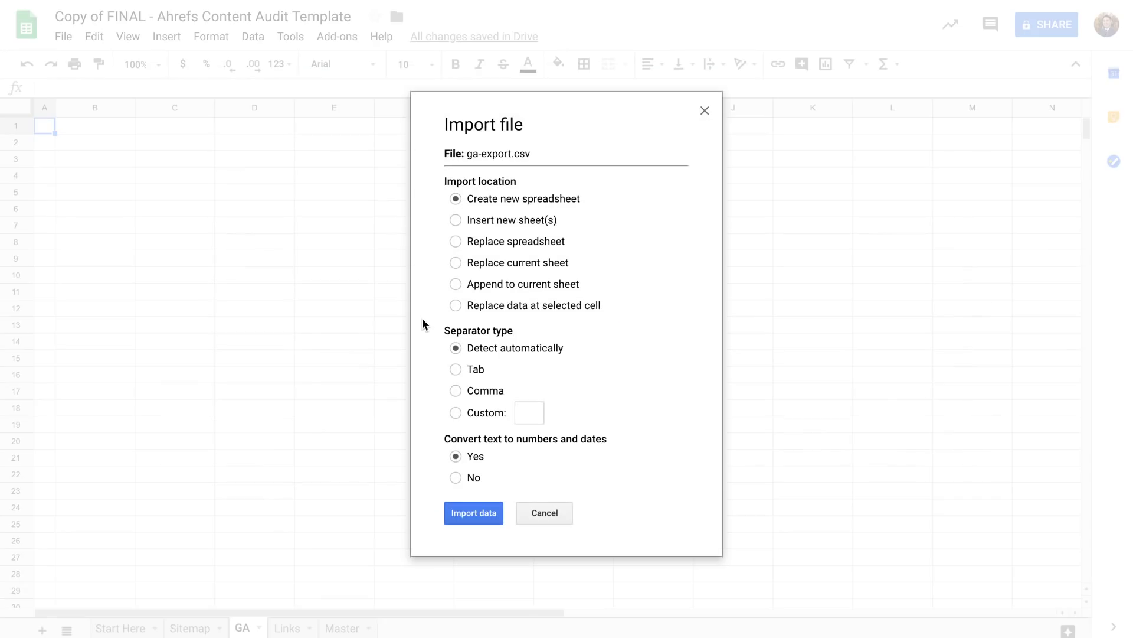
{"action": "left_click", "coordinate": [476, 514]}
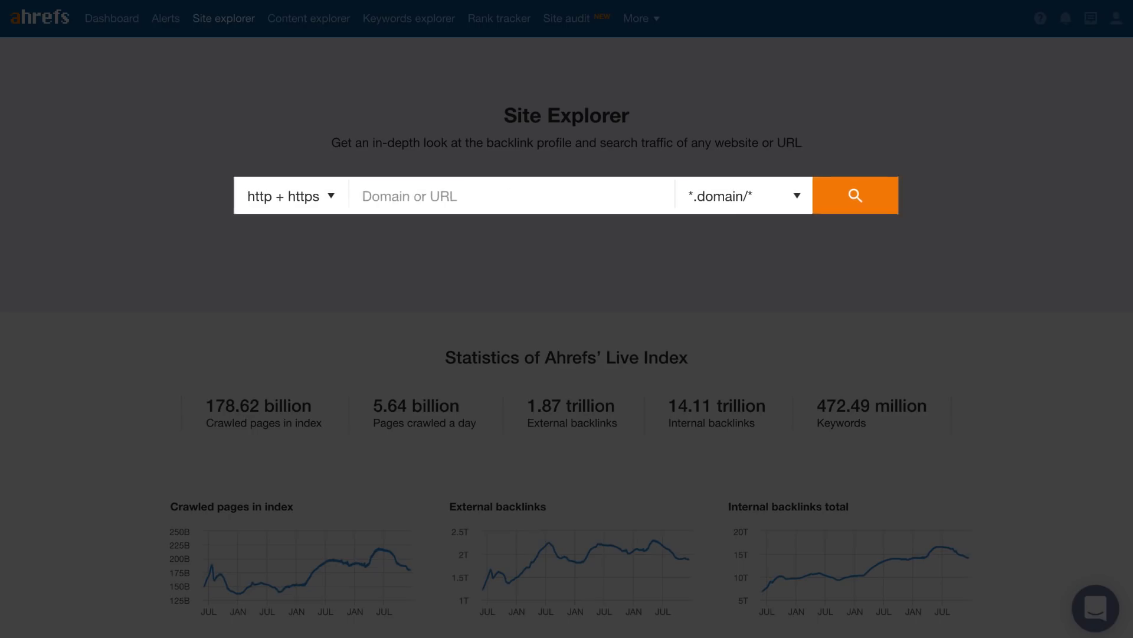
Look up ahrefs.com/blog/ in Ahrefs Site Explorer with Prefix mode and open its Best by links report.
{"action": "type", "text": "ahrefs.com/blog/"}
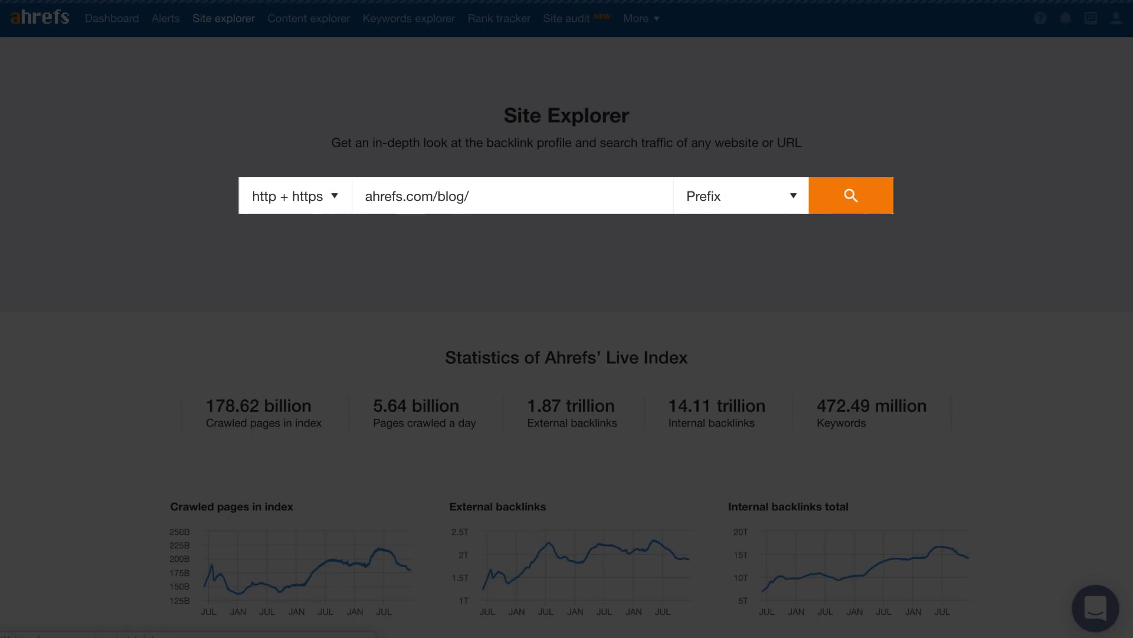
{"action": "key", "text": "Return"}
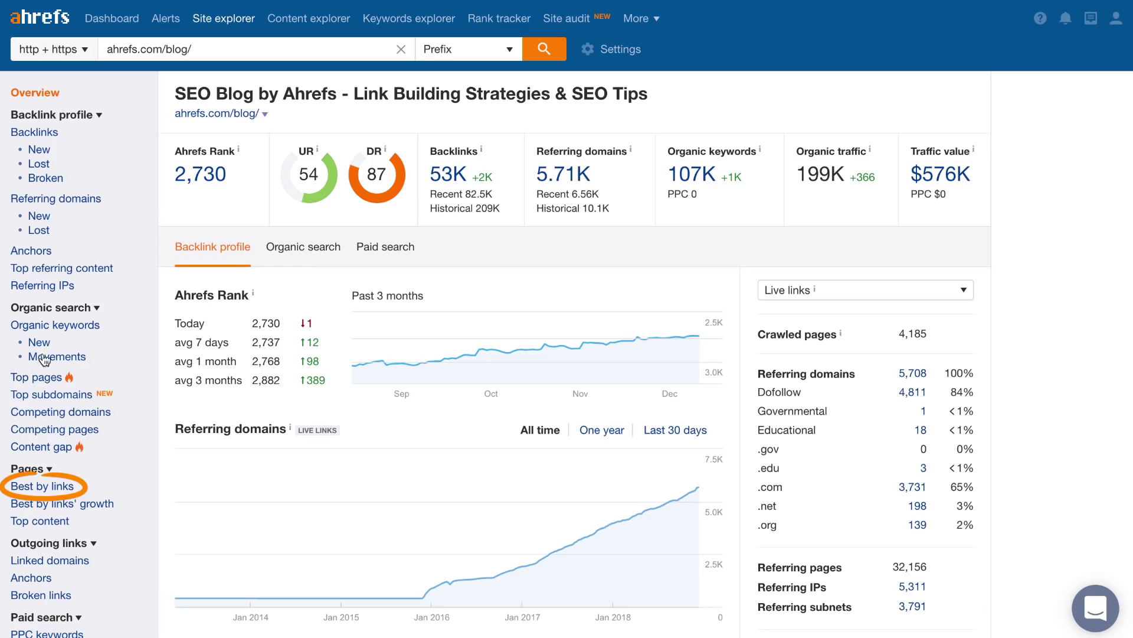
{"action": "left_click", "coordinate": [40, 487]}
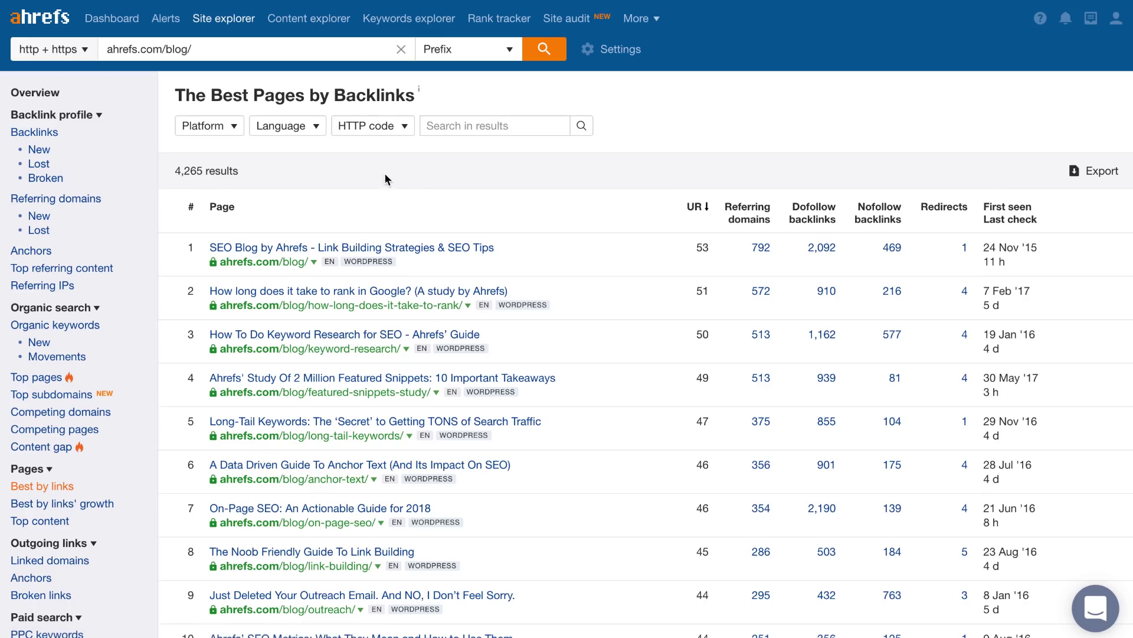
Filter the best pages by HTTP code 200 ok and start a full CSV export of the results.
{"action": "left_click", "coordinate": [360, 136]}
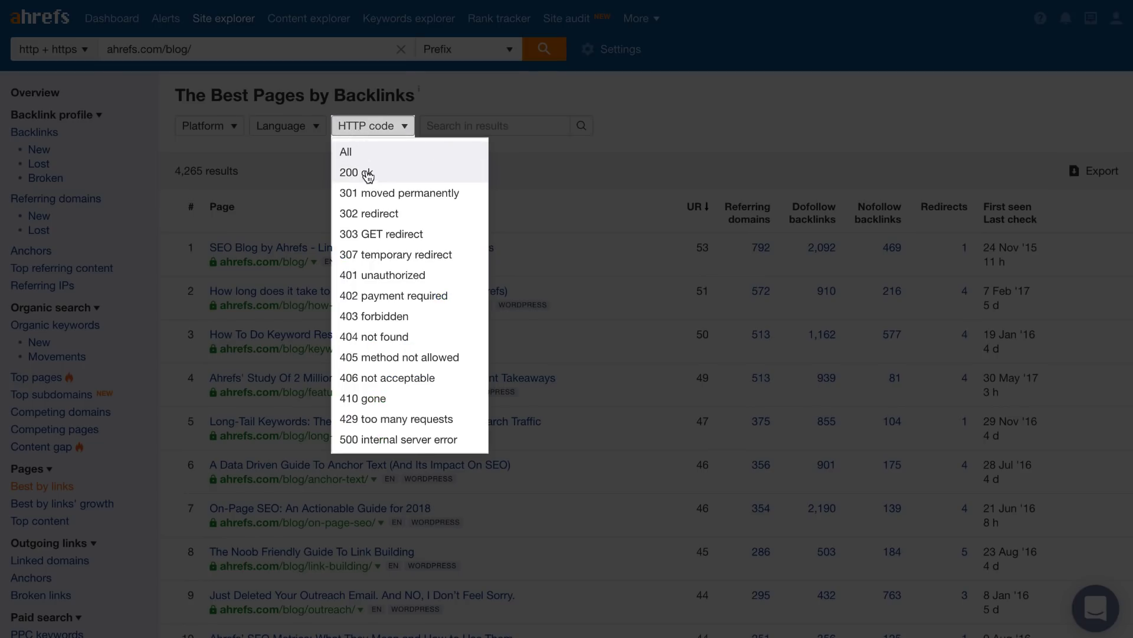
{"action": "left_click", "coordinate": [369, 174]}
{"action": "left_click", "coordinate": [1089, 172]}
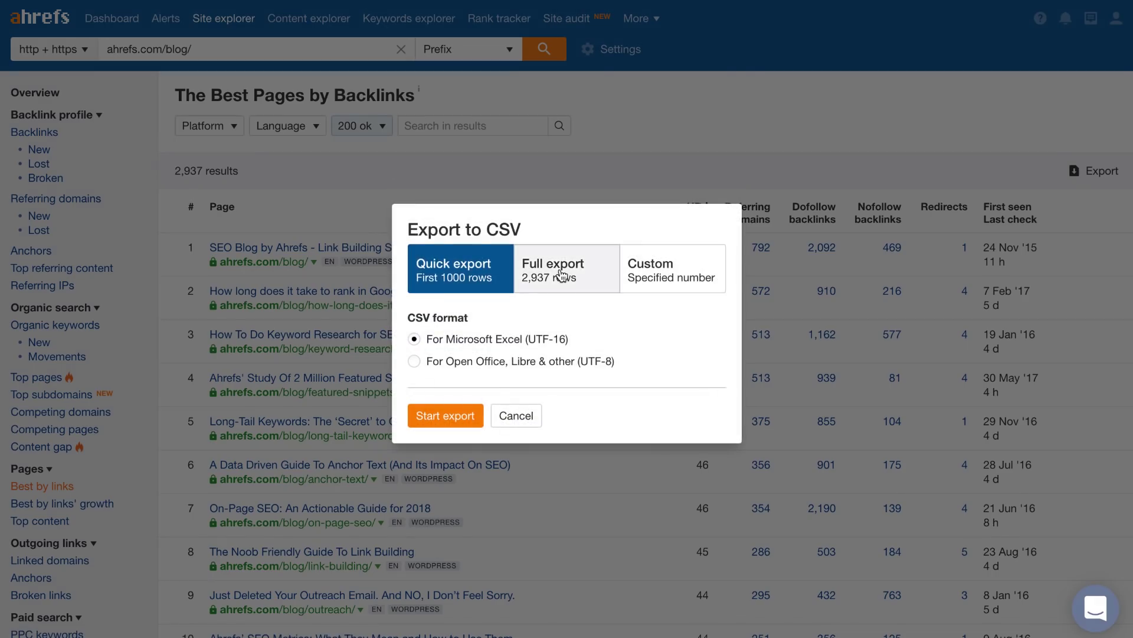
{"action": "left_click", "coordinate": [561, 275]}
{"action": "left_click", "coordinate": [448, 433]}
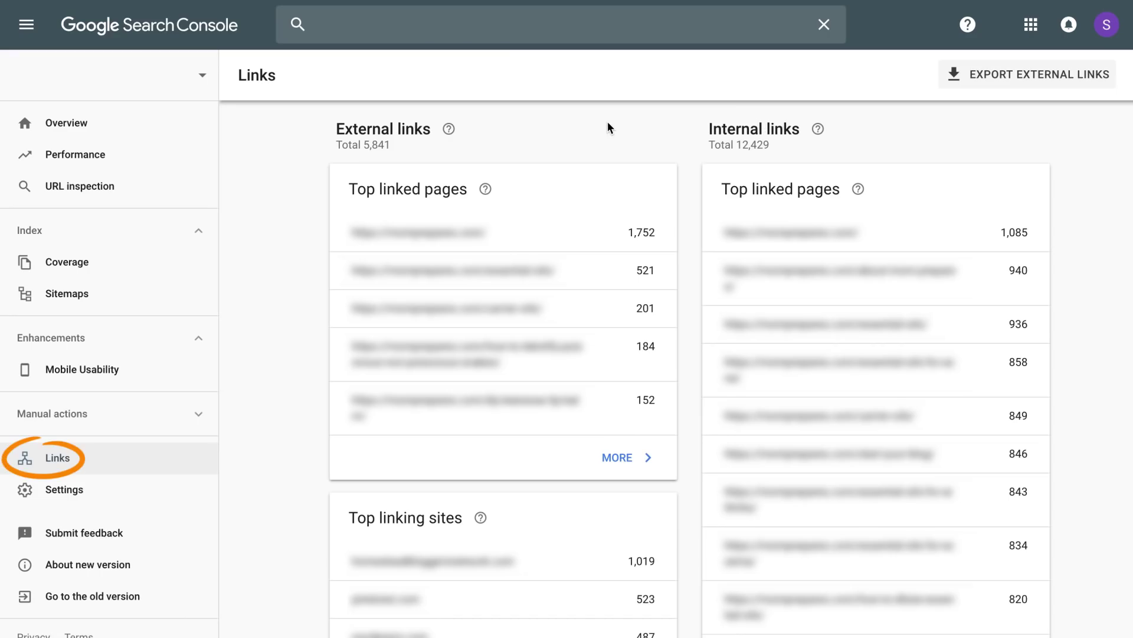
In Google Search Console, open the full list of top linked pages under External links.
{"action": "left_click", "coordinate": [628, 465]}
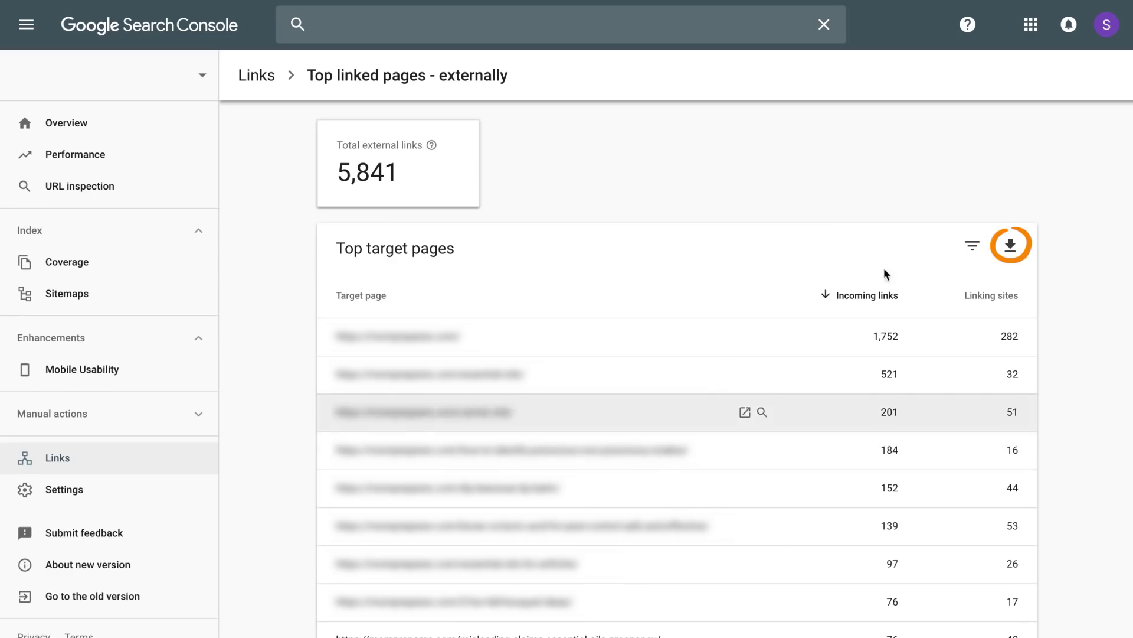